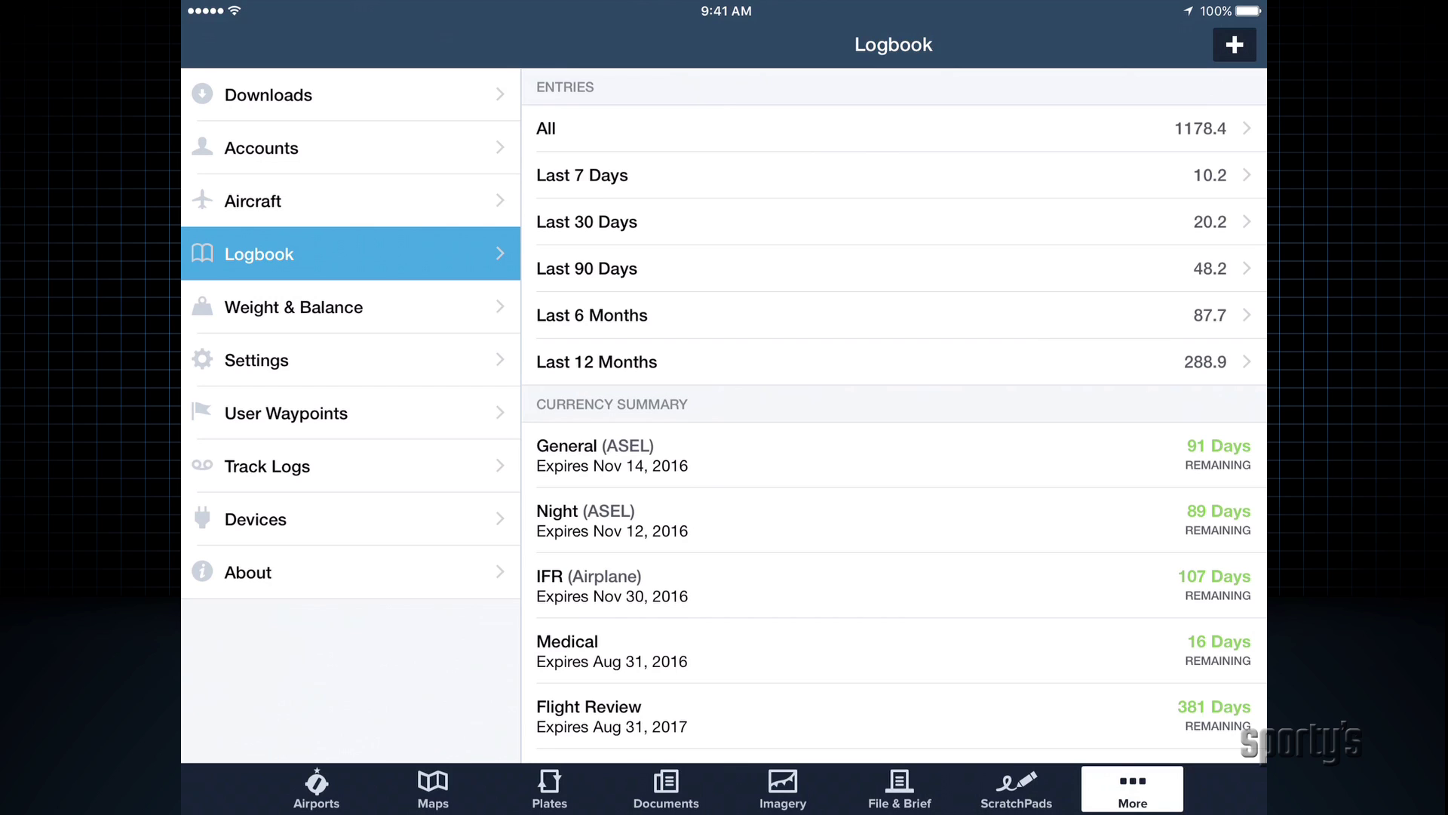
pyautogui.scroll(-5, 894, 419)
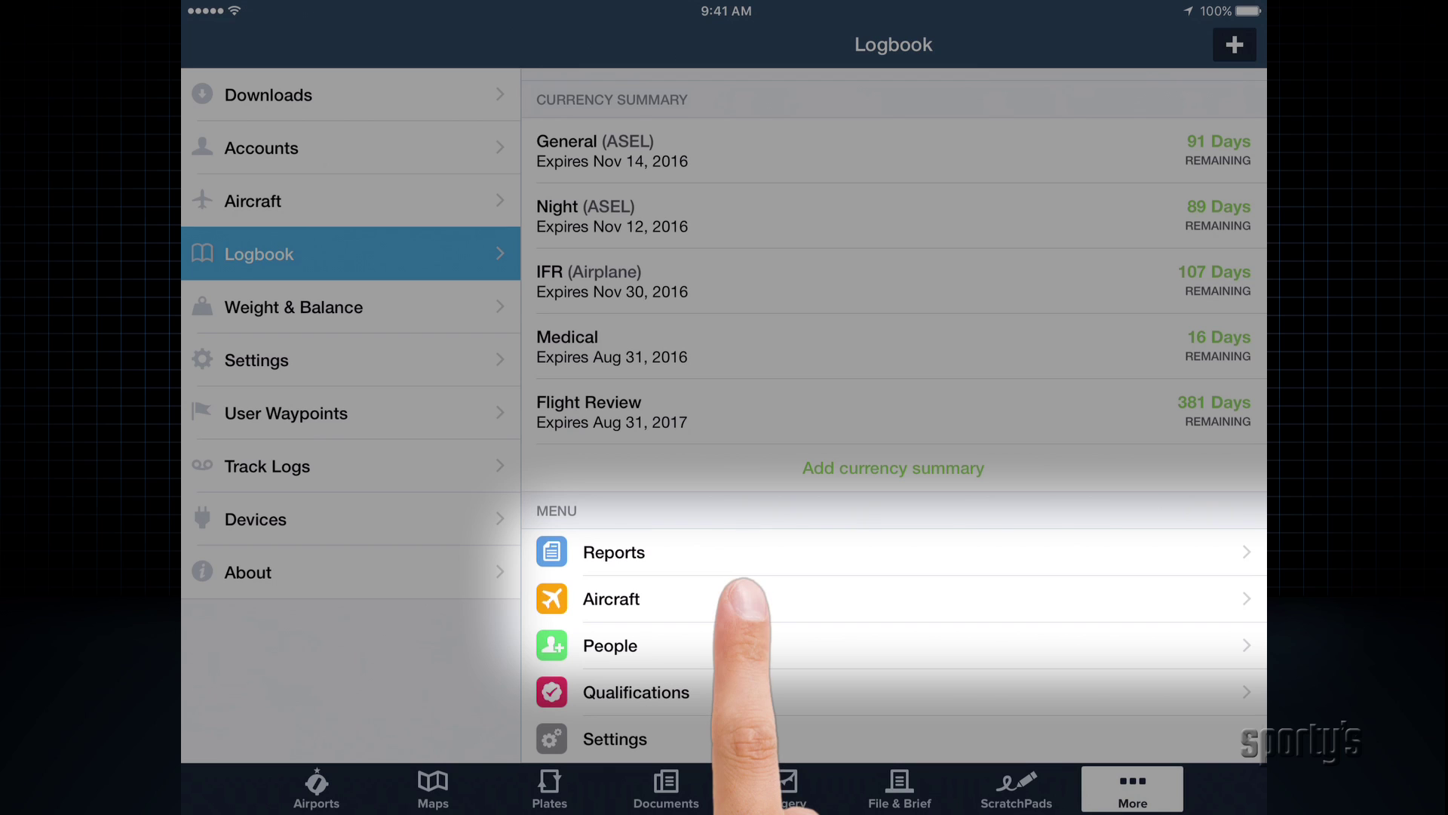
# Open the logbook's aircraft list from the Menu section
pyautogui.click(741, 597)
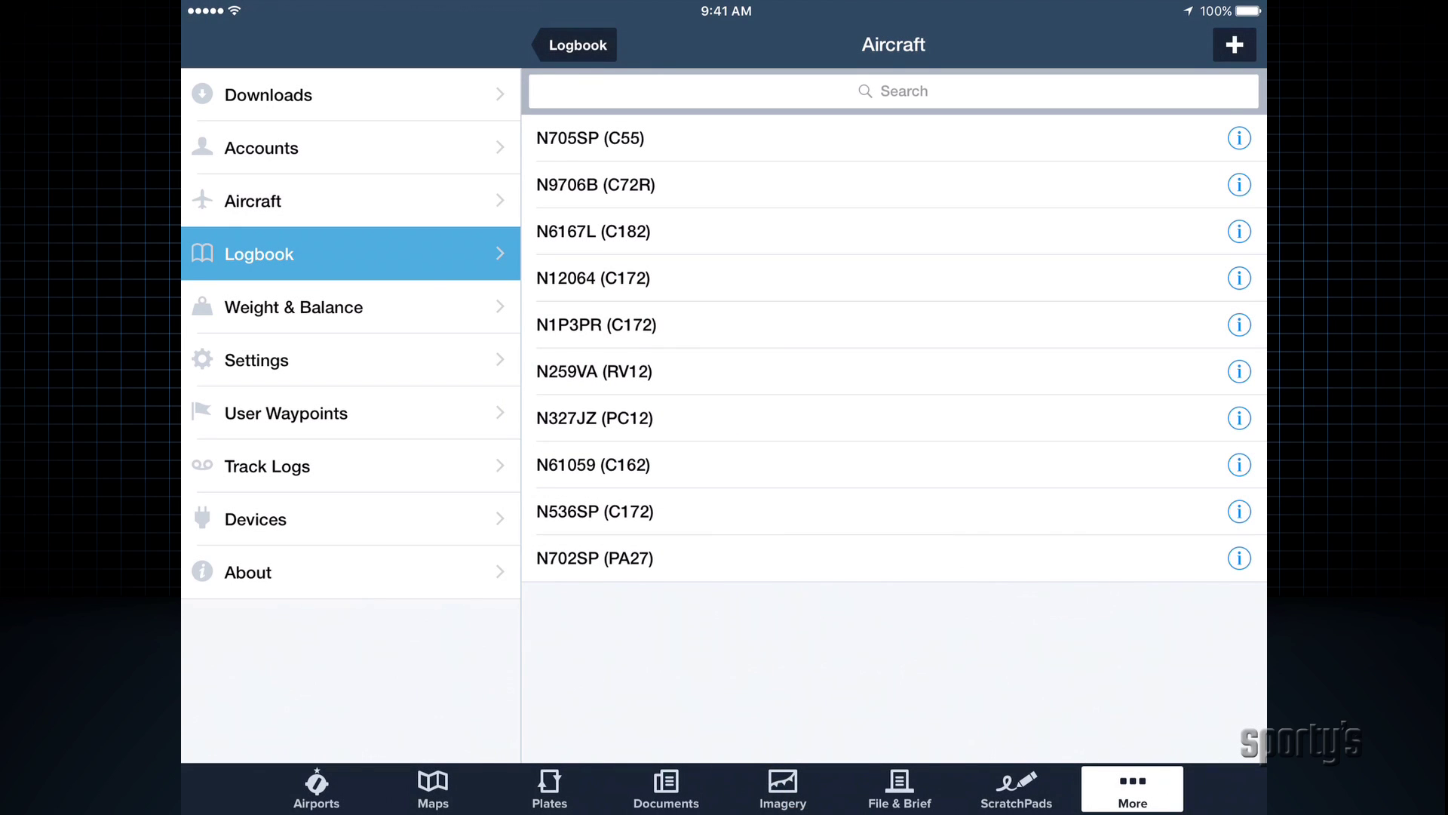
pyautogui.click(701, 278)
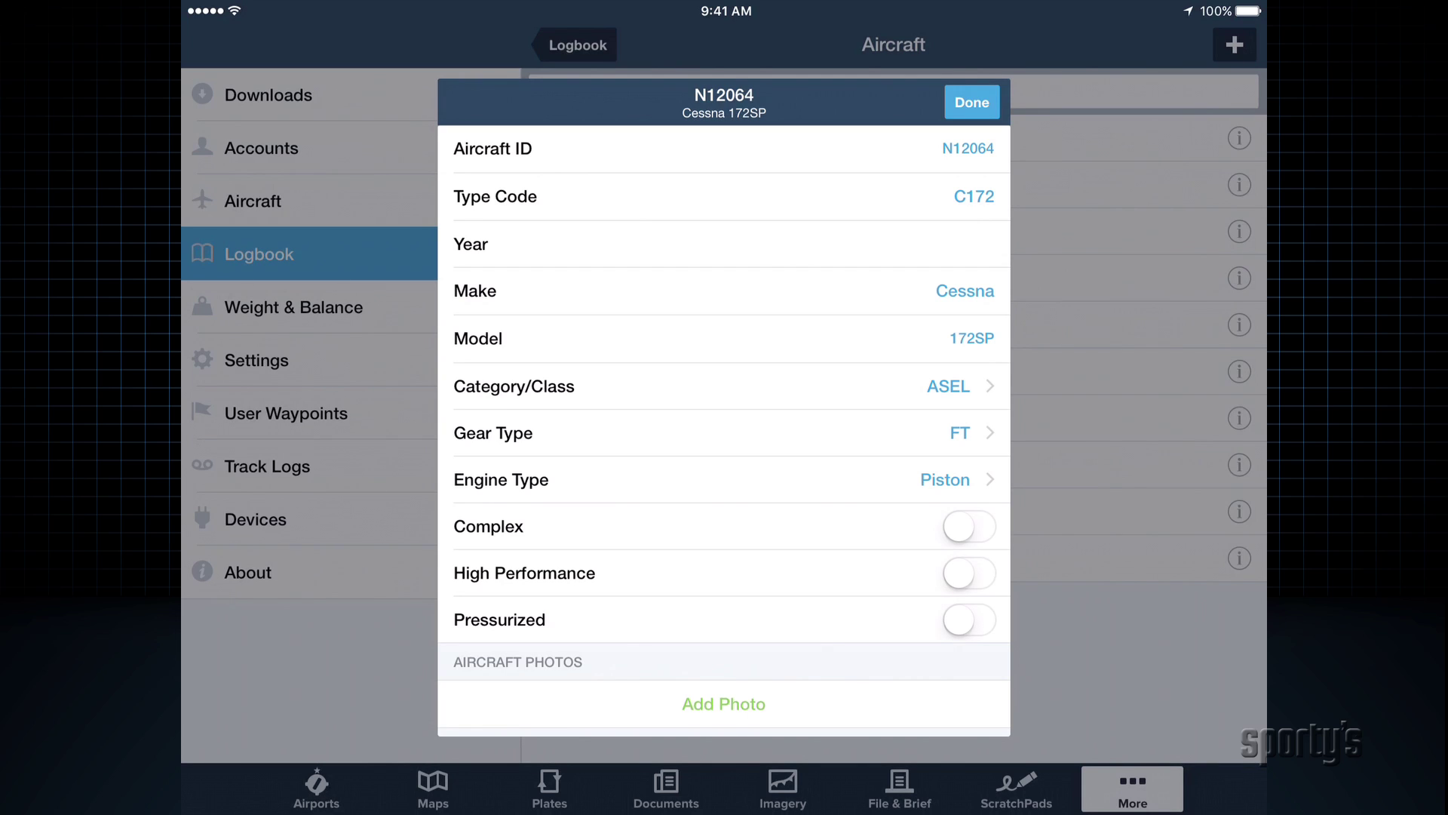
pyautogui.click(972, 102)
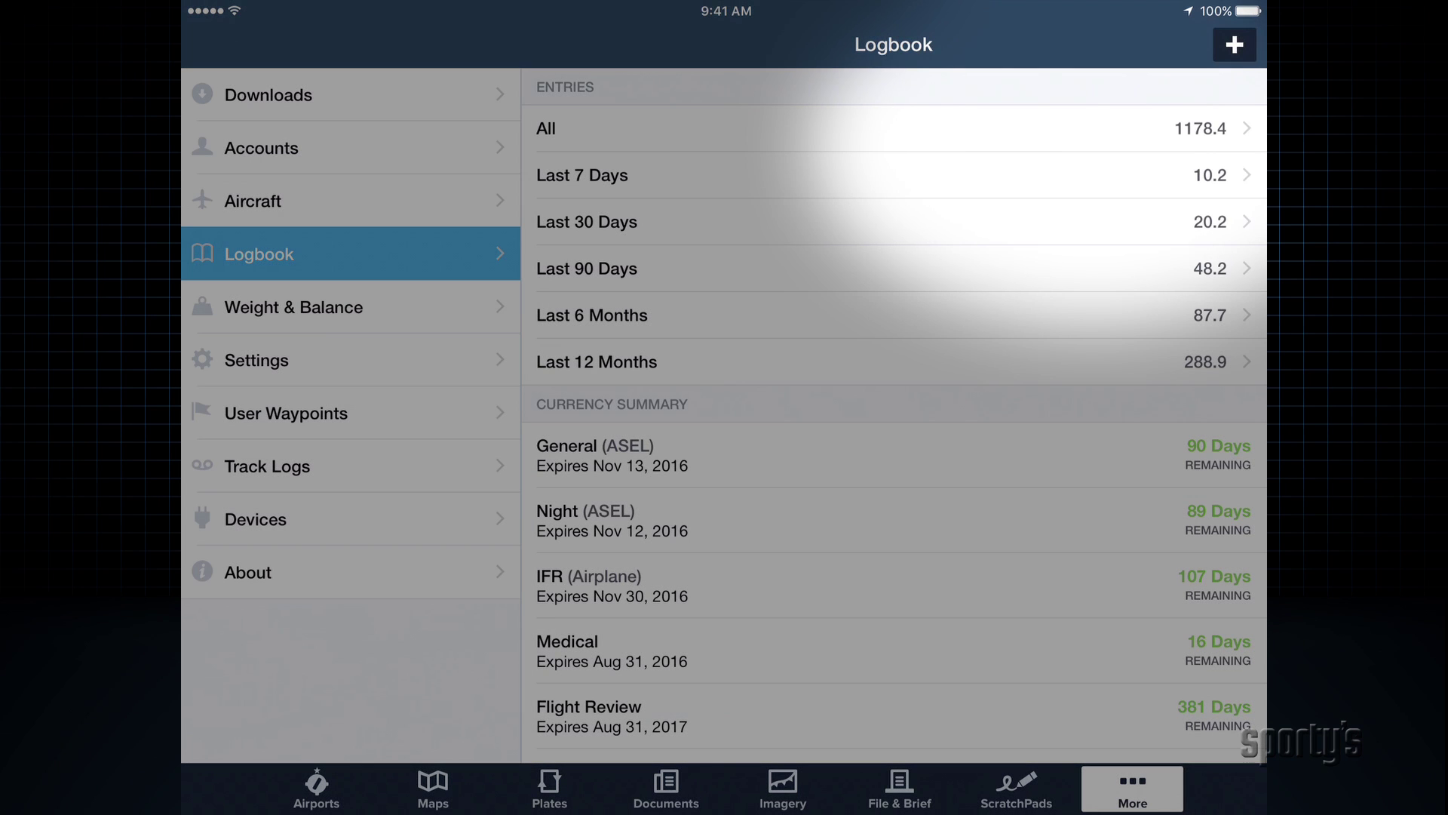
# Log a new 1.7-hour flight, then view the last-7-days flight list from the logbook summary
pyautogui.click(1234, 44)
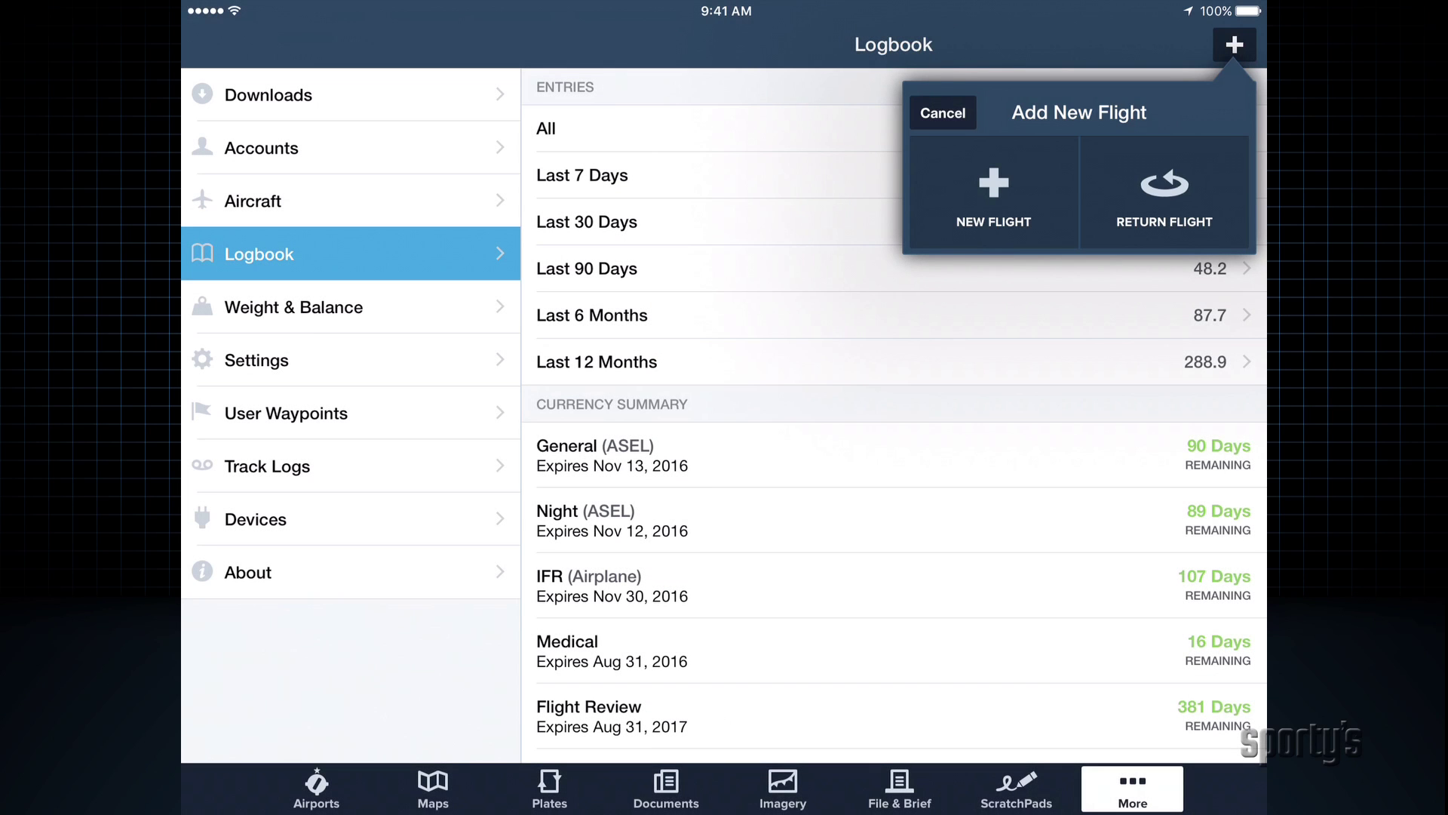
pyautogui.click(993, 194)
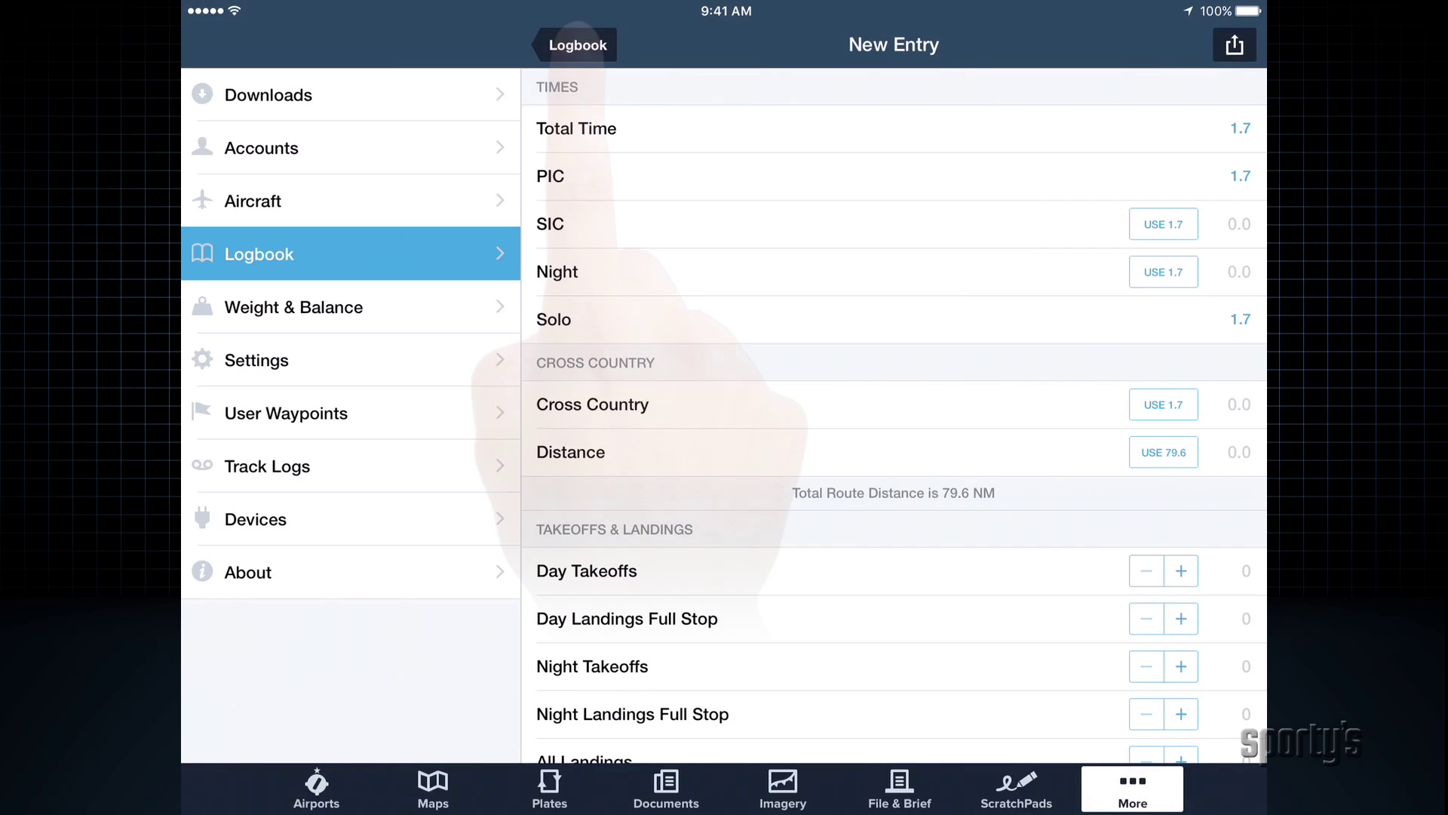
pyautogui.click(577, 45)
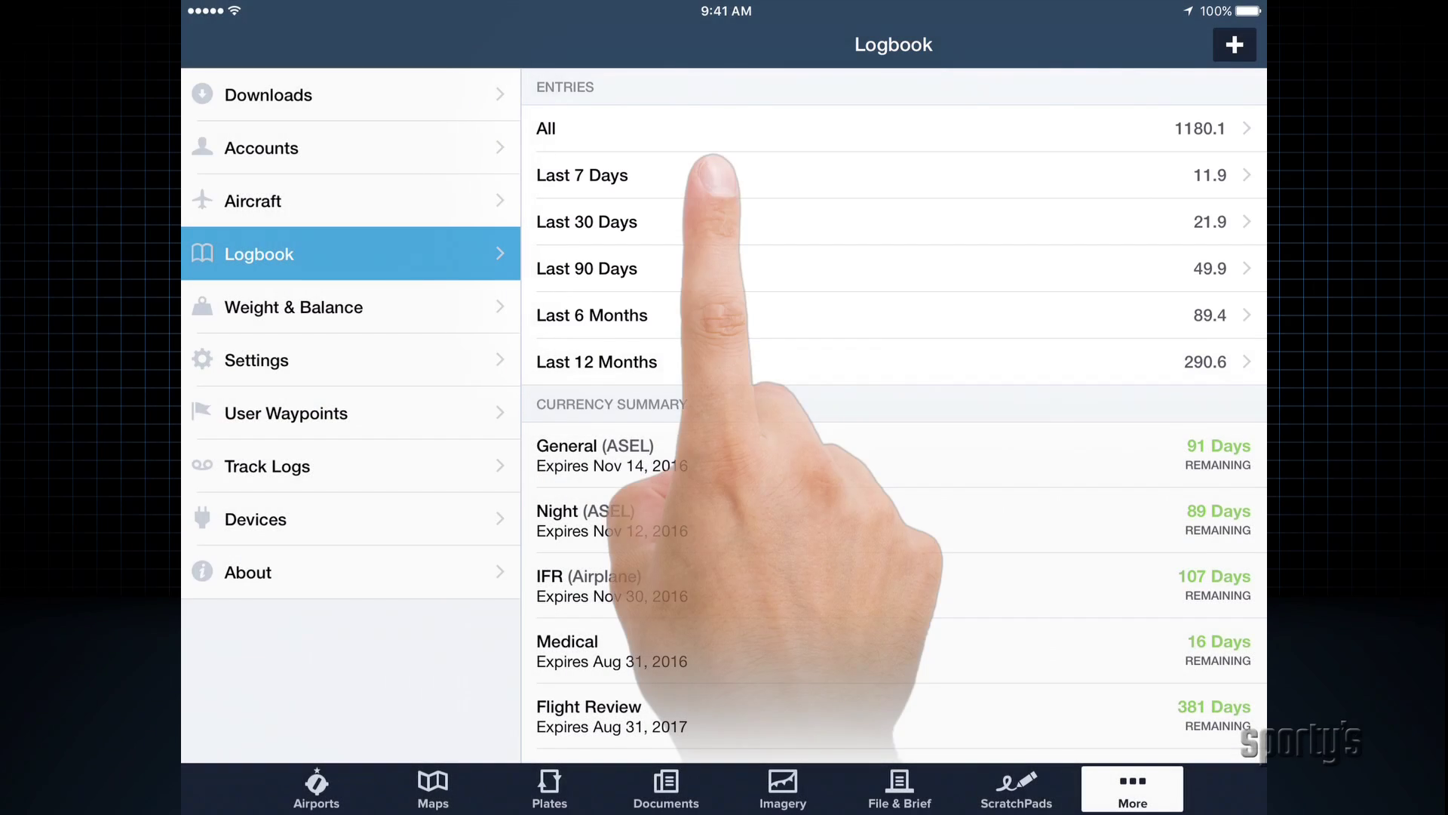
pyautogui.click(724, 174)
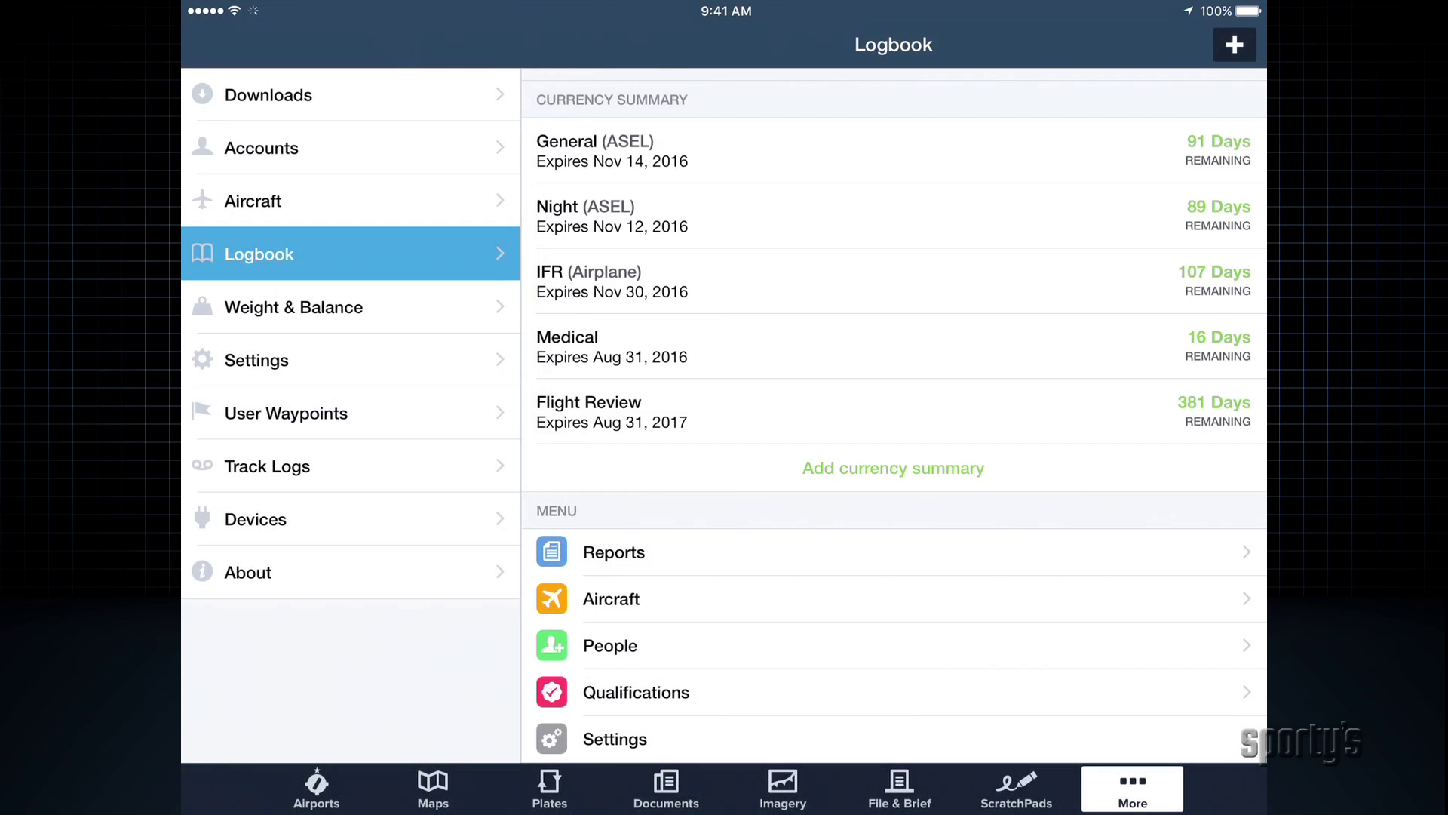
pyautogui.click(888, 467)
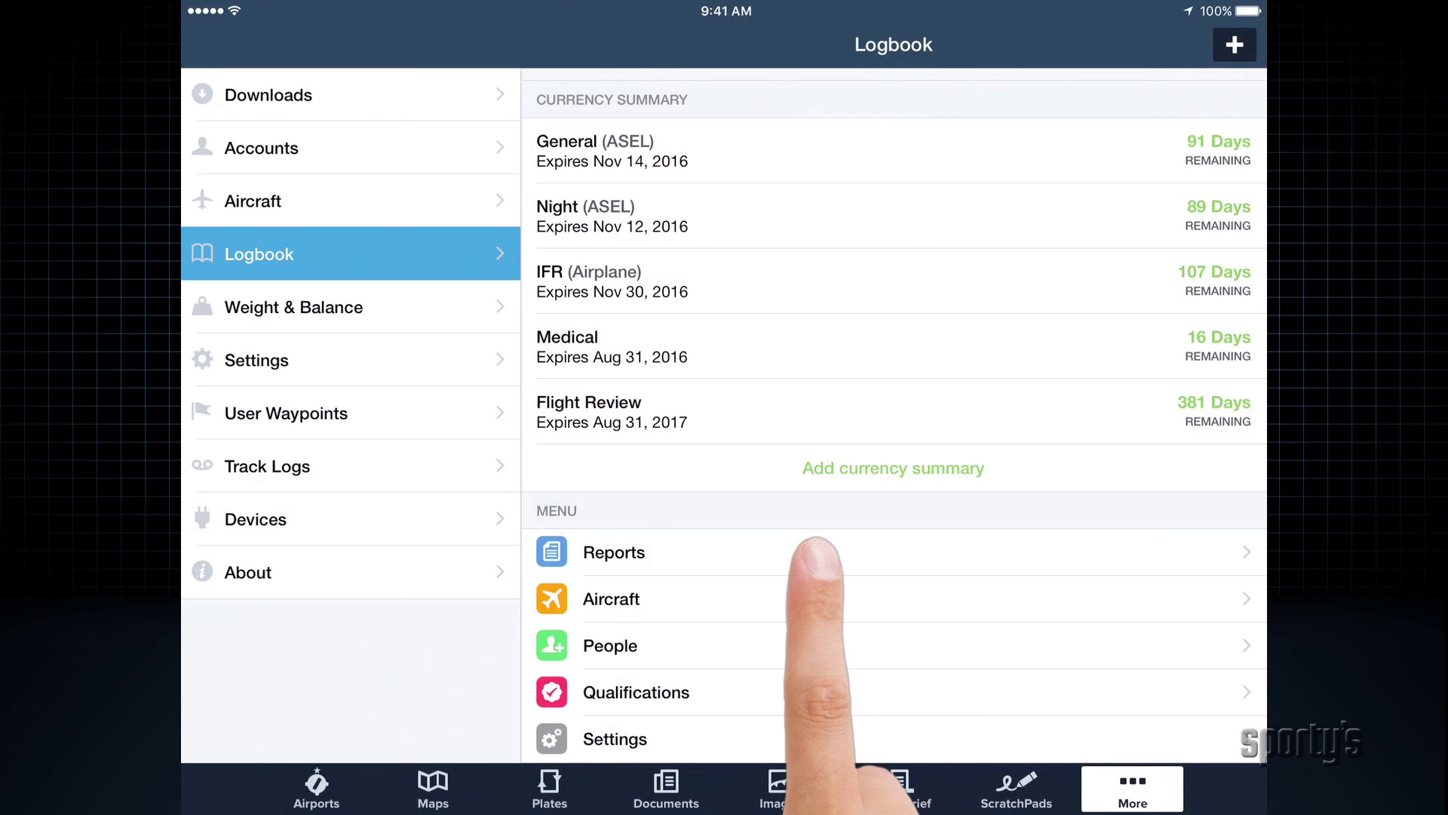
pyautogui.click(815, 552)
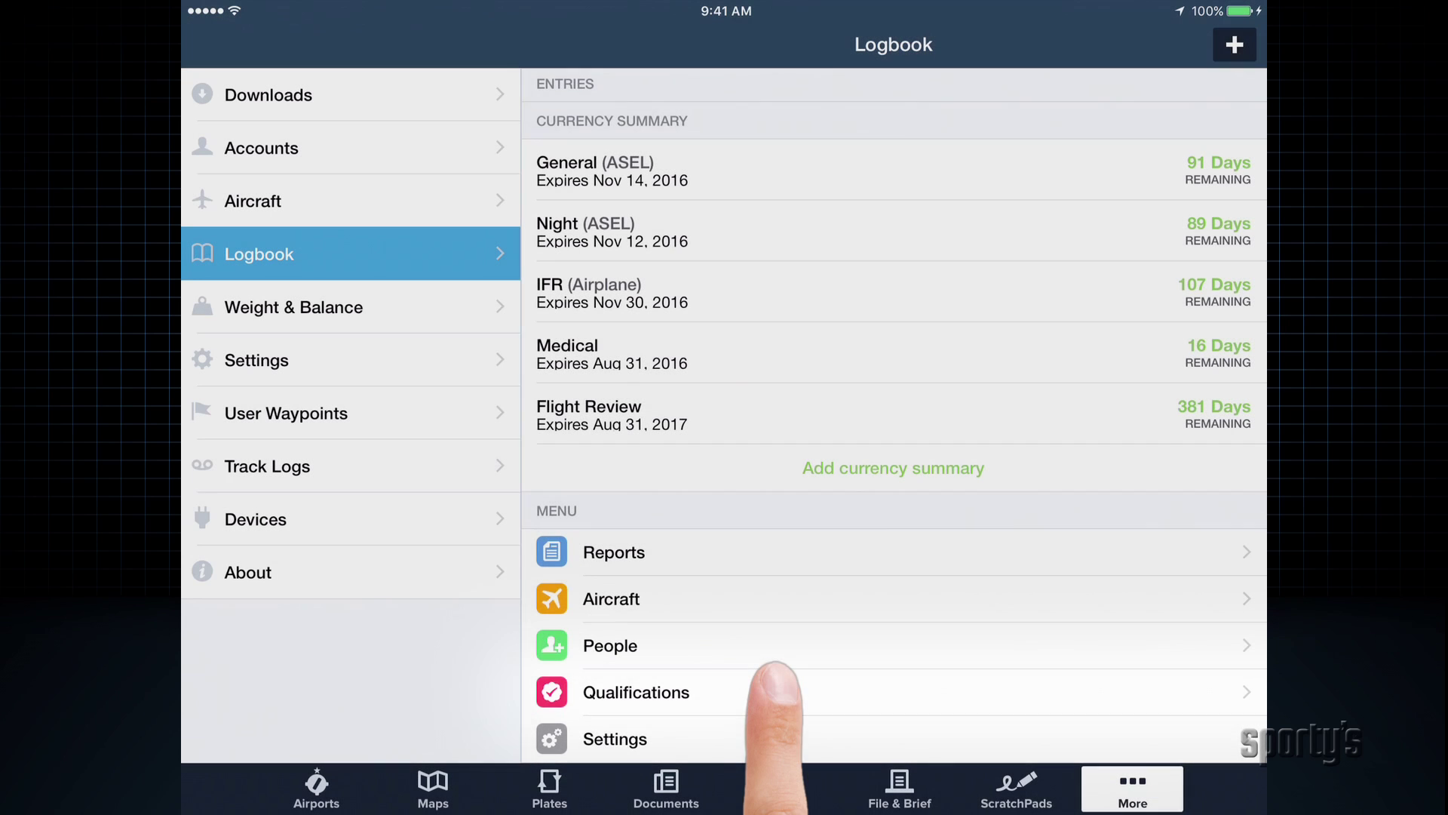
pyautogui.click(777, 692)
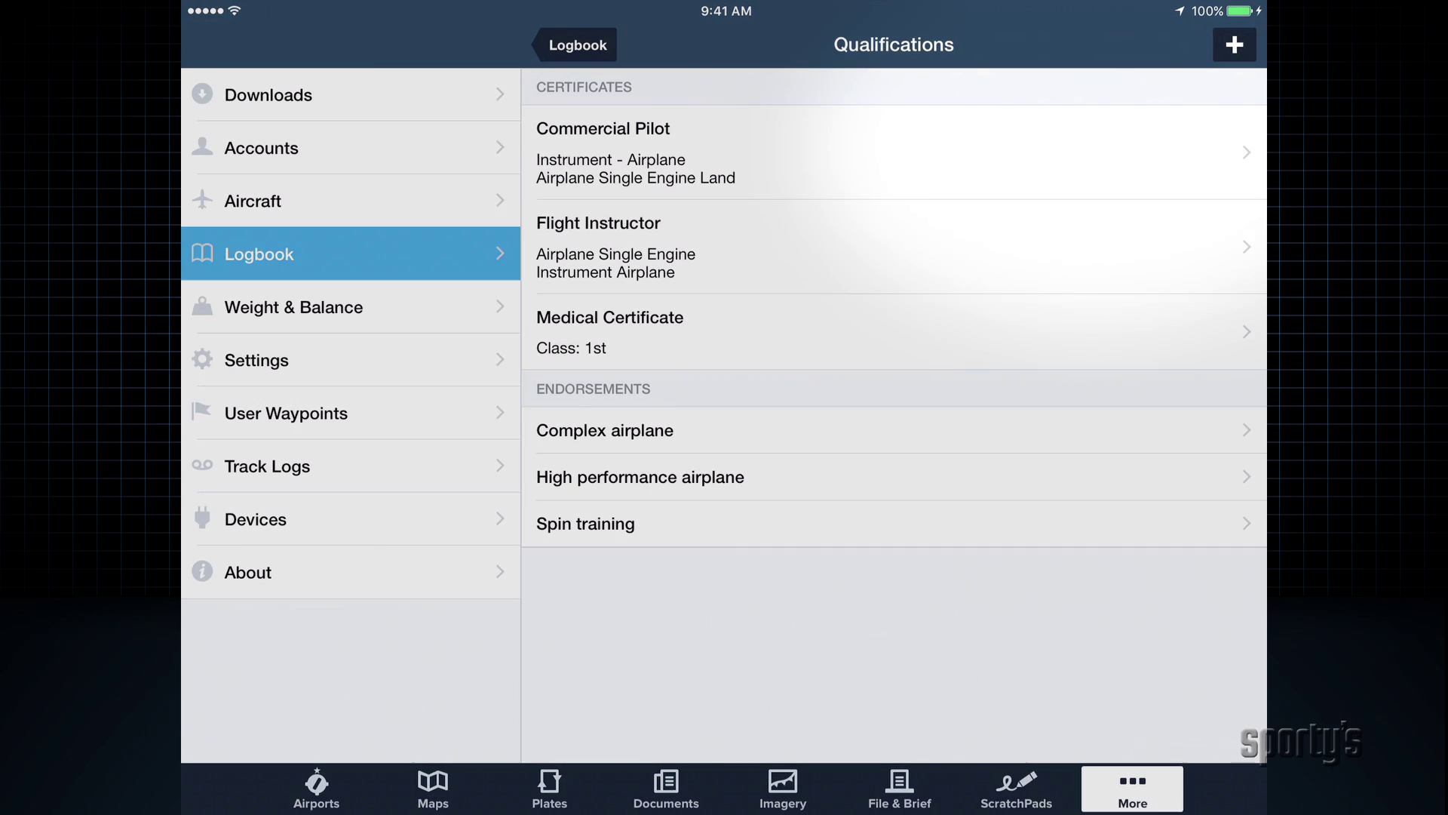
pyautogui.click(1235, 45)
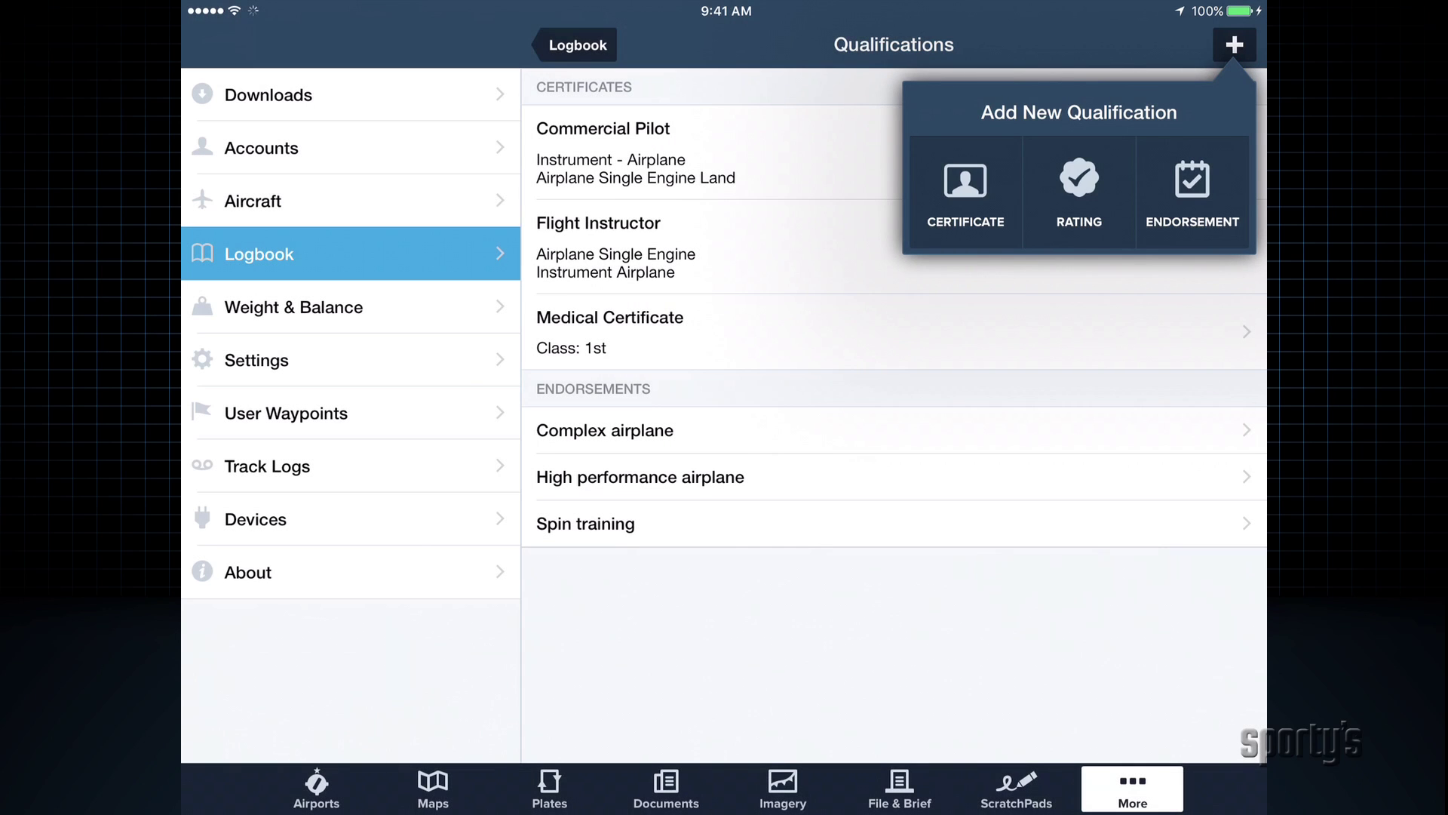
pyautogui.click(966, 193)
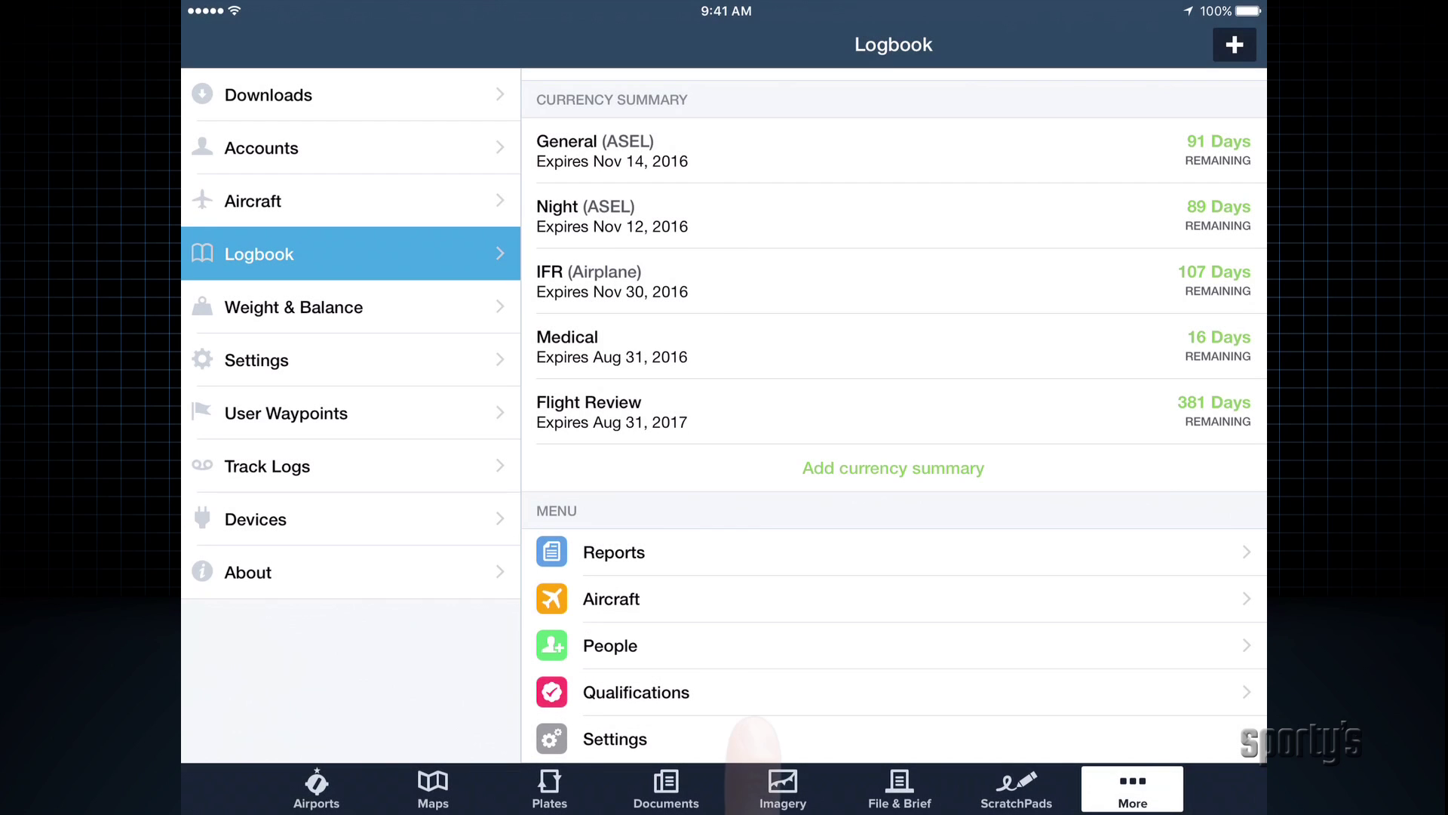
# Open the logbook settings from the Logbook menu
pyautogui.click(752, 736)
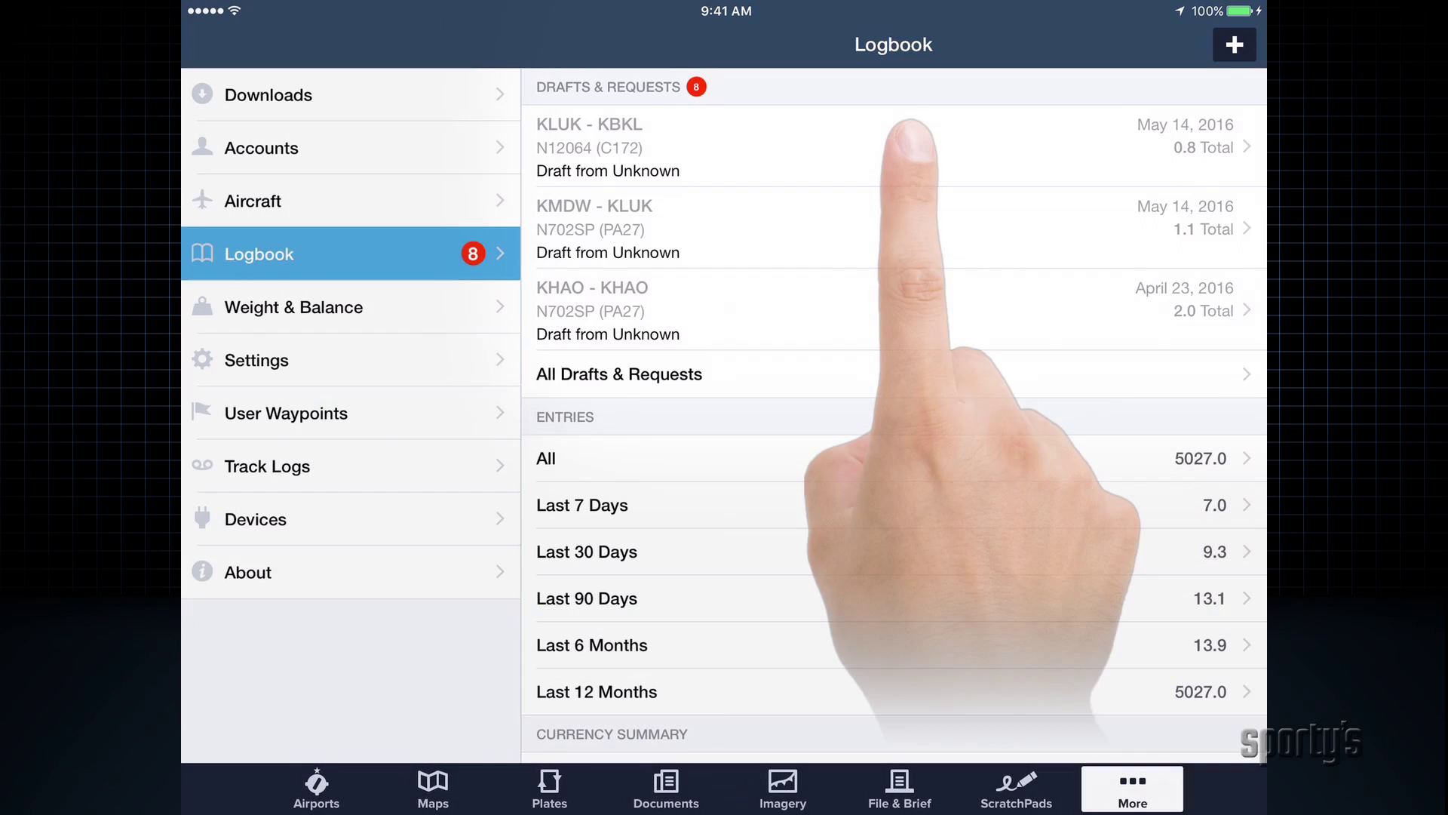
# Open the KLUK - KBKL draft under Drafts & Requests and approve it
pyautogui.click(905, 145)
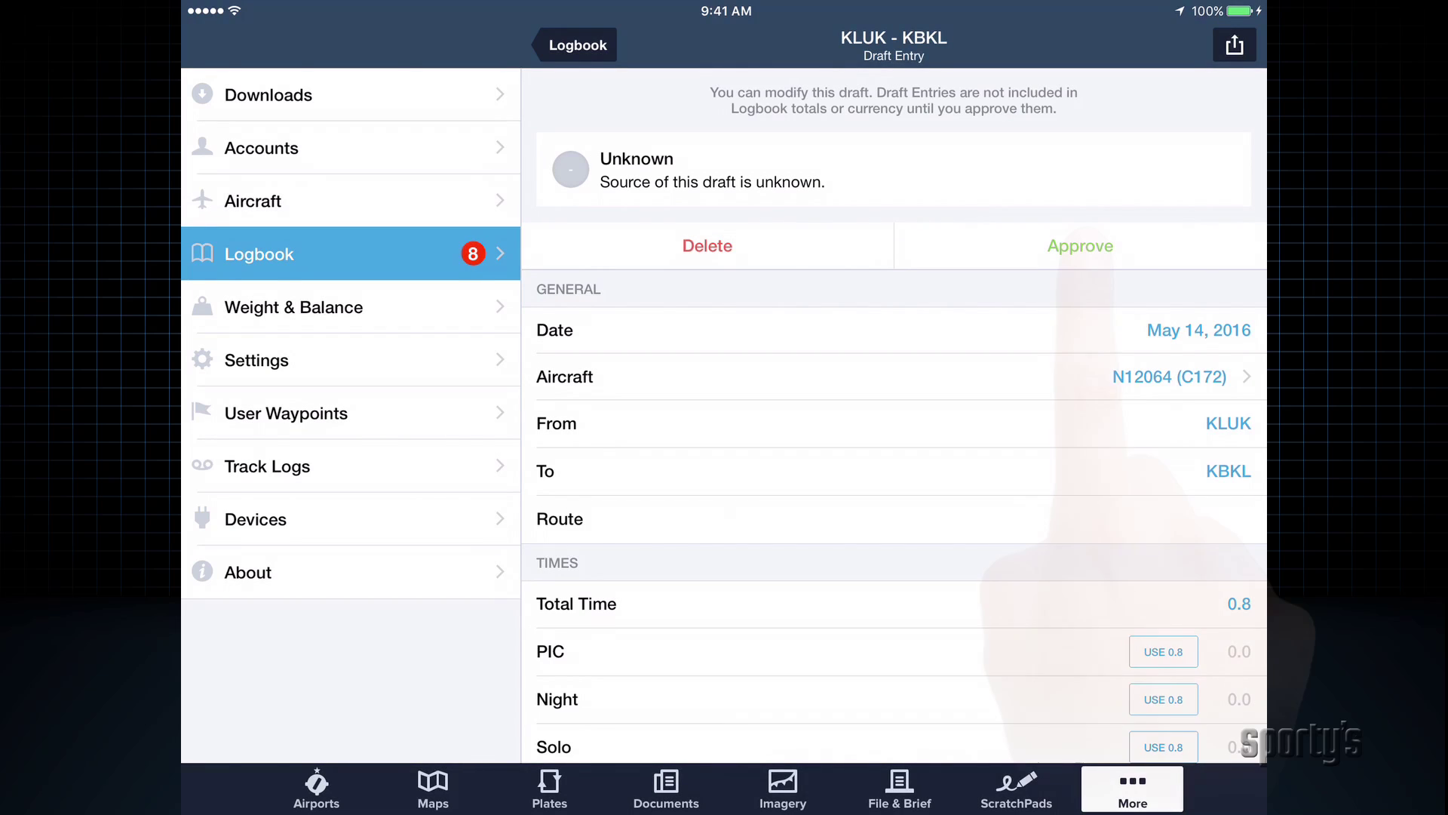
pyautogui.click(1080, 246)
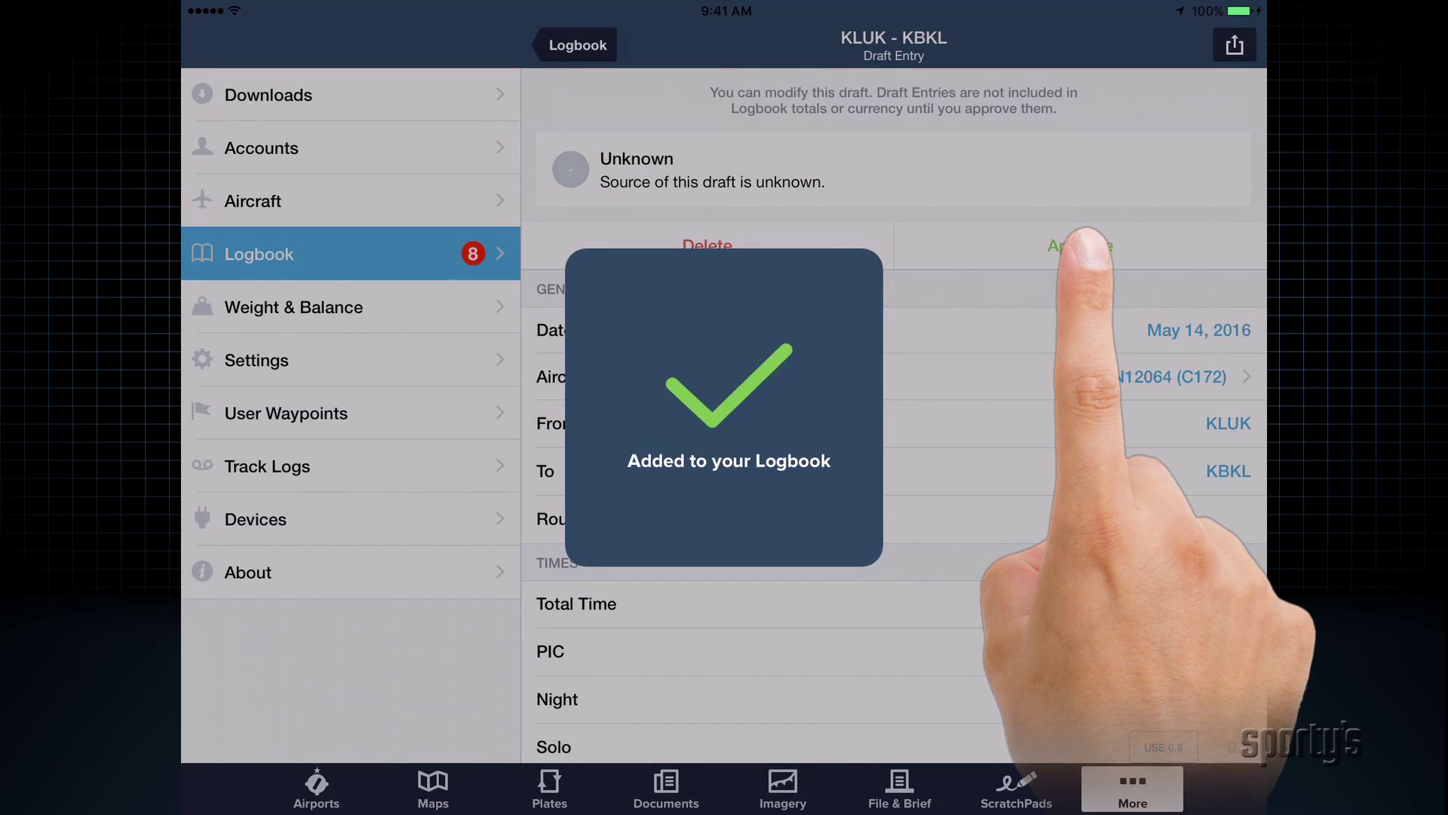